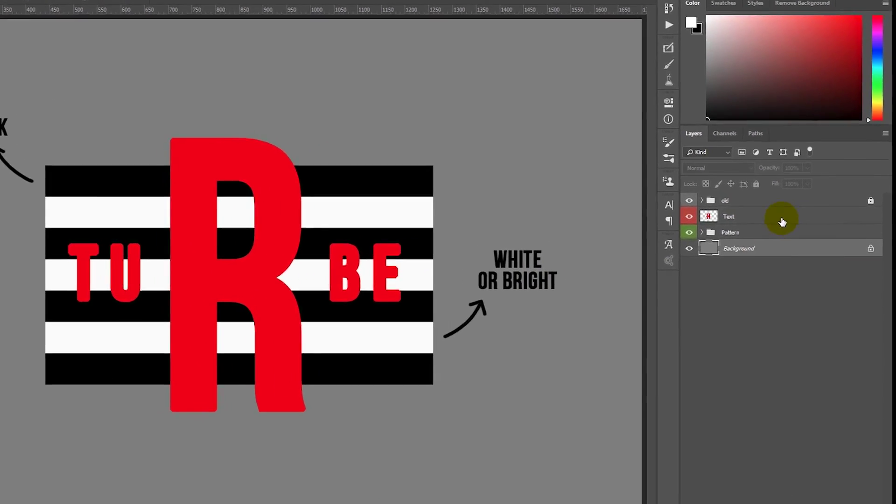
- Toggle the red Text layer and the stripe Pattern group to compare them, then reselect Text
{"action": "left_click", "coordinate": [793, 217]}
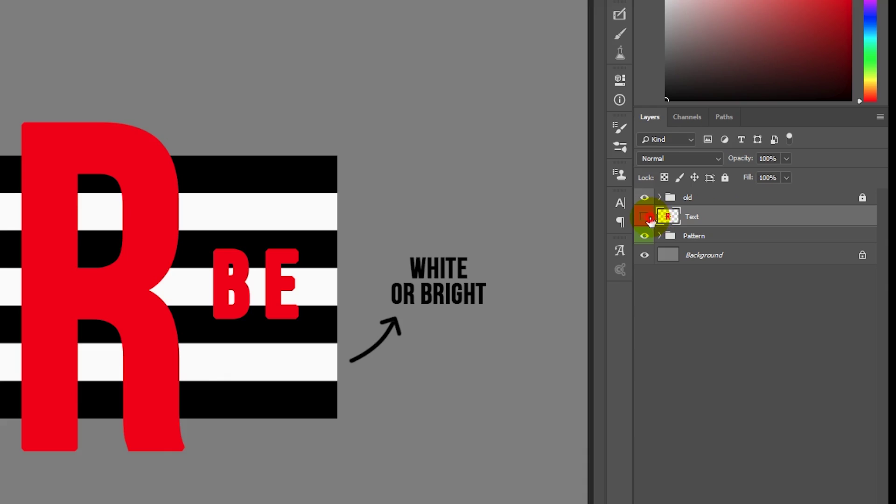
{"action": "left_click", "coordinate": [645, 217]}
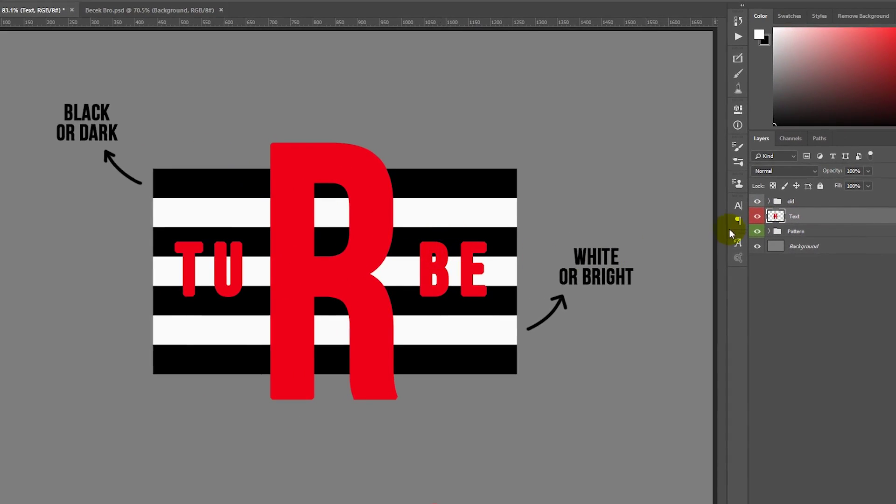
{"action": "left_click", "coordinate": [756, 217]}
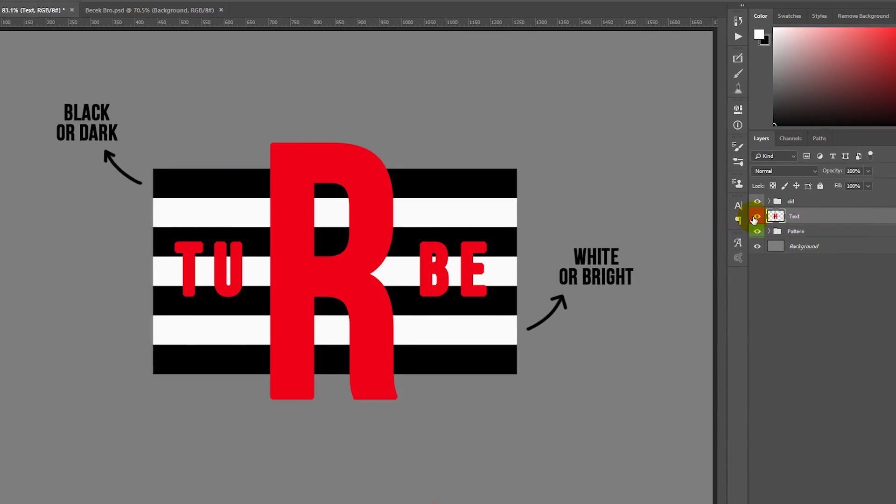
{"action": "left_click", "coordinate": [805, 231]}
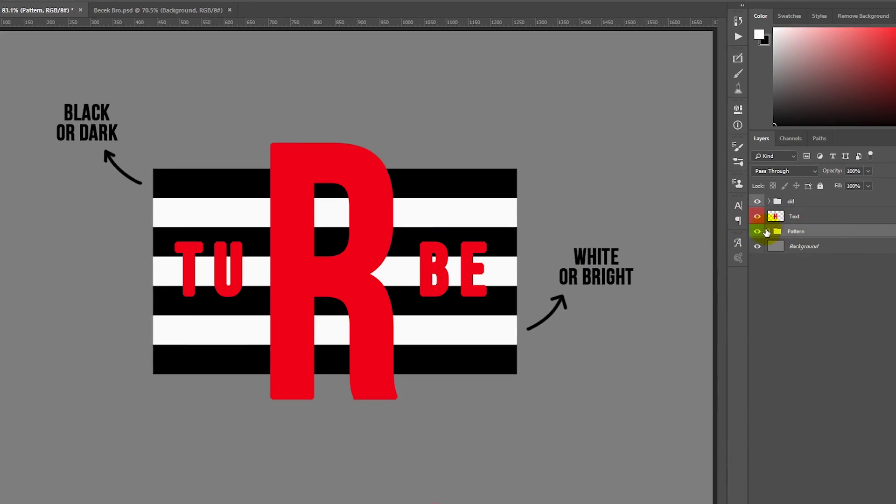
{"action": "left_click", "coordinate": [758, 231]}
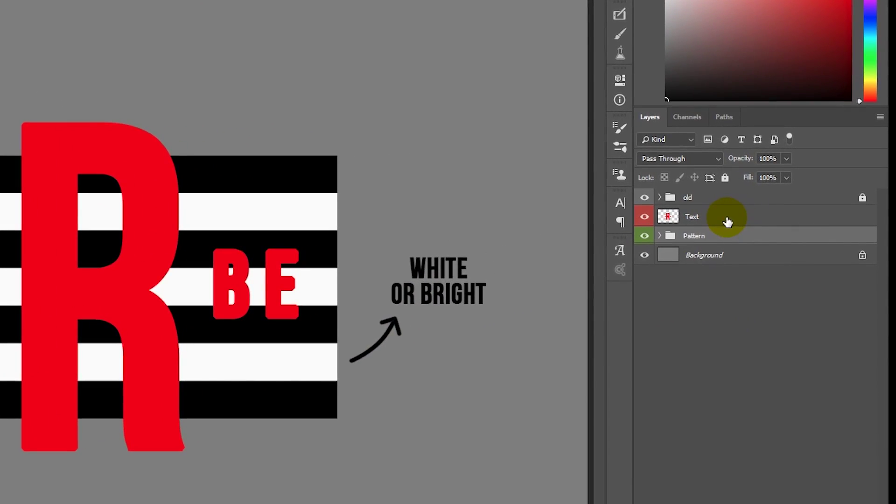
{"action": "left_click", "coordinate": [786, 217]}
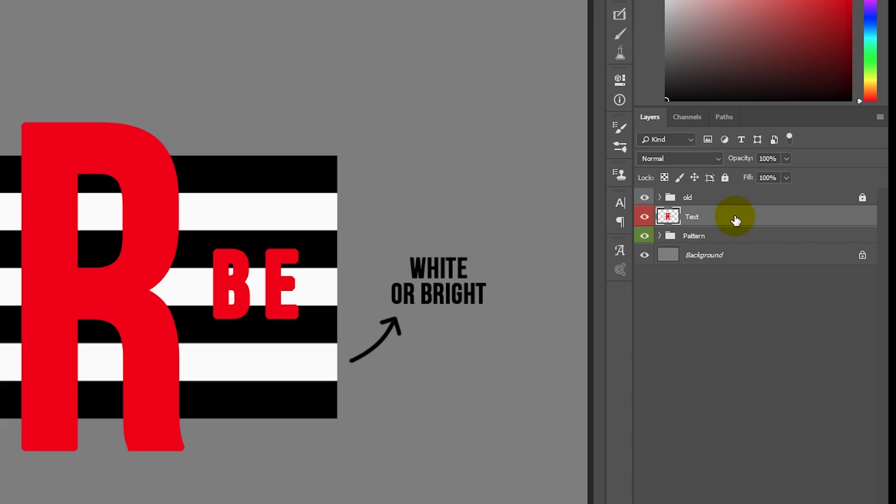
- Set the Text layer's Underlying Layer Blend If black slider to about 168 and confirm
{"action": "double_click", "coordinate": [735, 219]}
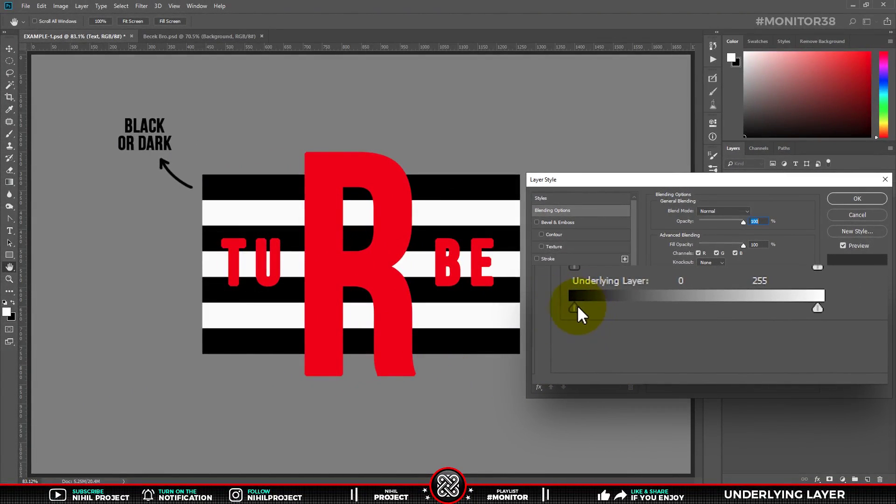
{"action": "left_click_drag", "start_coordinate": [818, 309], "coordinate": [625, 315]}
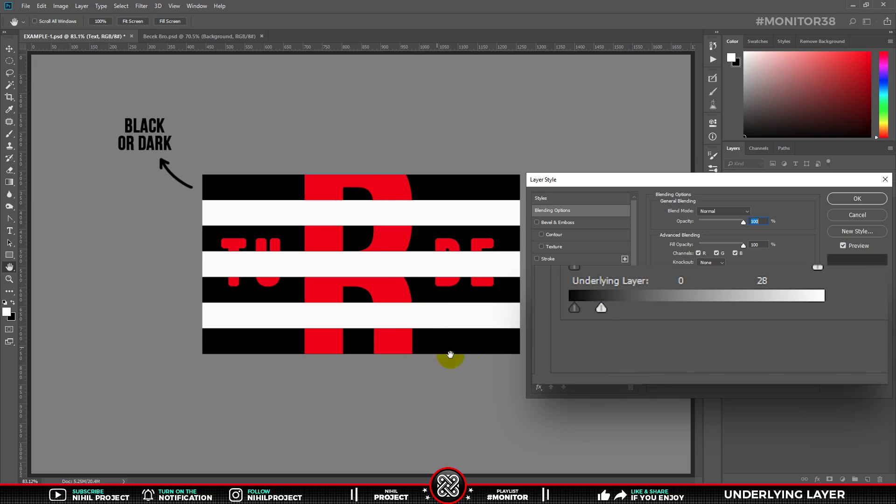
{"action": "left_click_drag", "start_coordinate": [603, 310], "coordinate": [827, 314]}
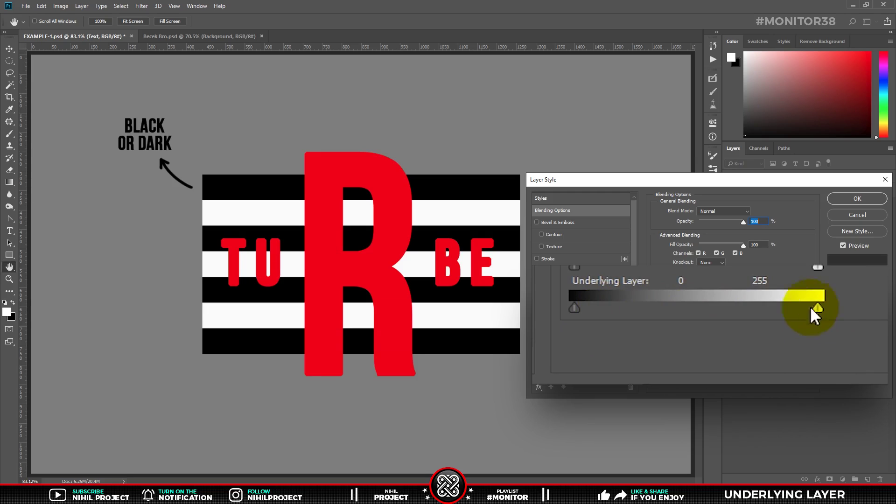
{"action": "left_click_drag", "start_coordinate": [575, 306], "coordinate": [607, 315]}
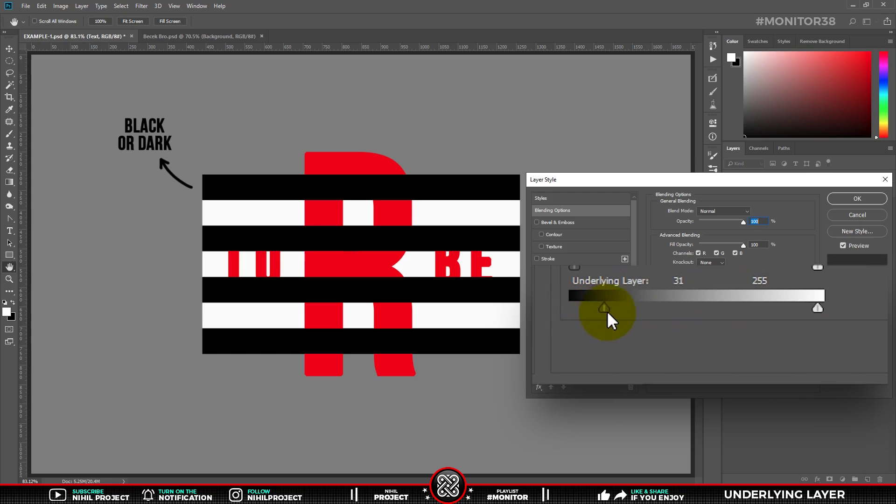
{"action": "mouse_move", "coordinate": [689, 311]}
{"action": "left_mouse_down"}
{"action": "mouse_move", "coordinate": [782, 308]}
{"action": "mouse_move", "coordinate": [736, 310]}
{"action": "left_mouse_up"}
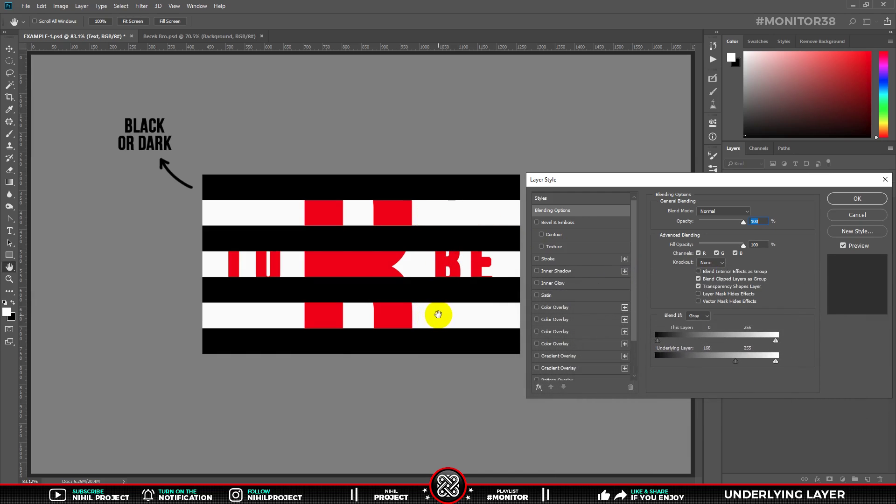
{"action": "left_click", "coordinate": [834, 198]}
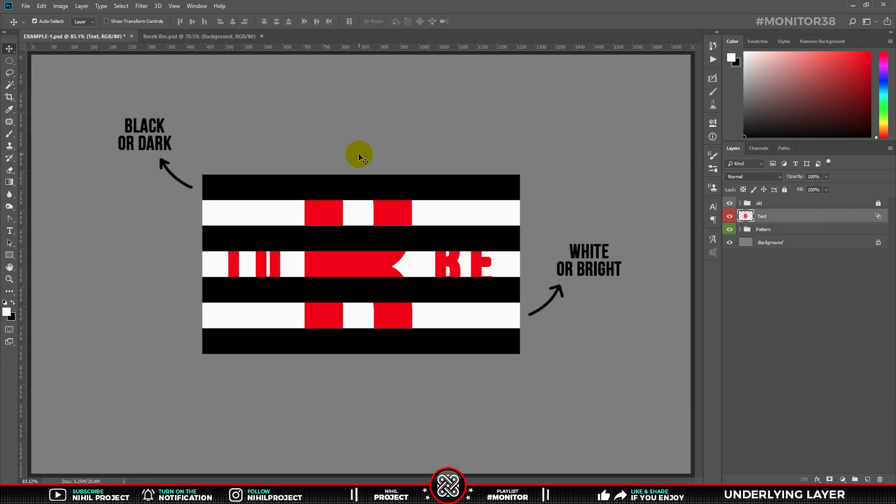
- In Becek Bro.psd, hide the Kucing cat group and preview, then hide, the Macan tiger
{"action": "left_click", "coordinate": [221, 36]}
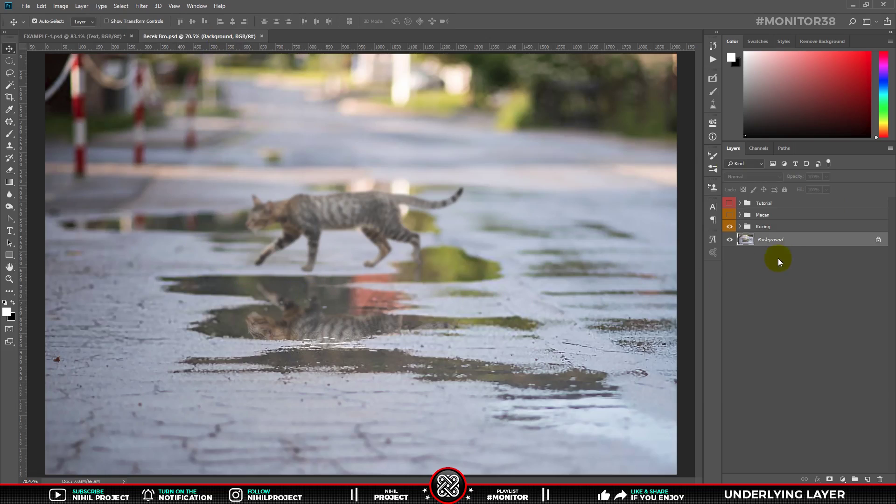
{"action": "left_click", "coordinate": [774, 215]}
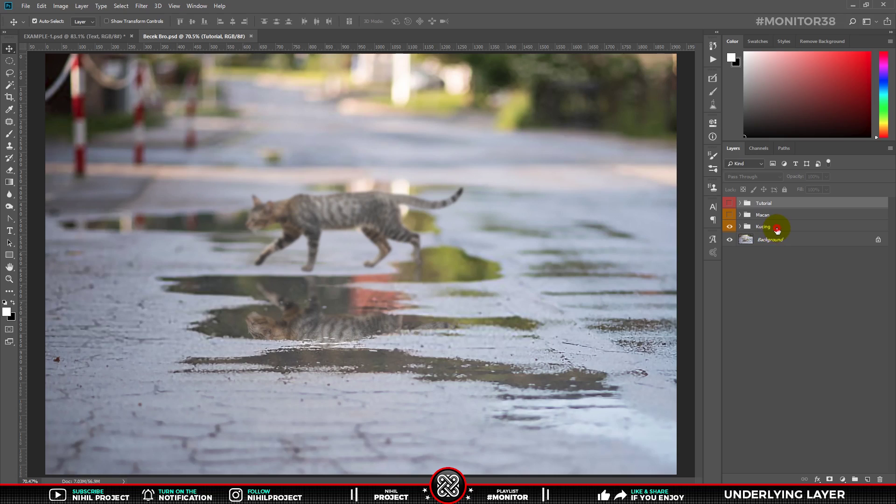
{"action": "left_click", "coordinate": [777, 229]}
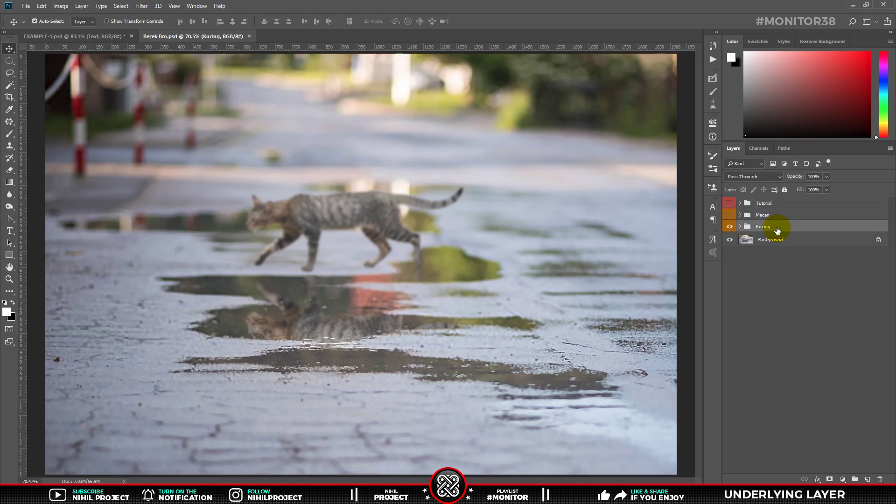
{"action": "left_click", "coordinate": [730, 227]}
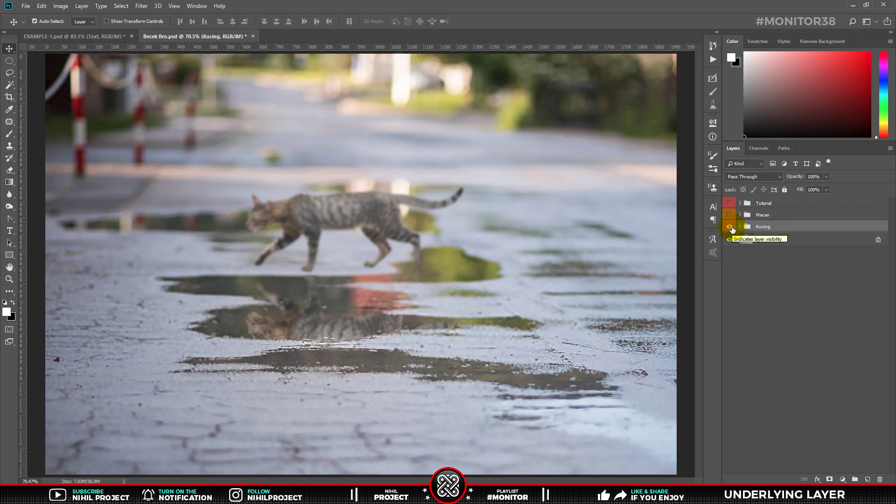
{"action": "left_click", "coordinate": [730, 228]}
{"action": "left_click", "coordinate": [731, 216]}
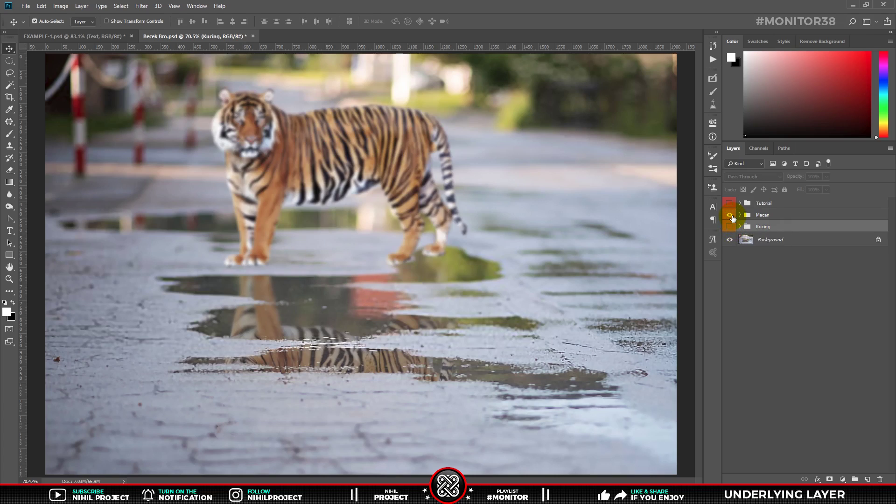
{"action": "left_click", "coordinate": [731, 216]}
{"action": "left_click", "coordinate": [730, 216]}
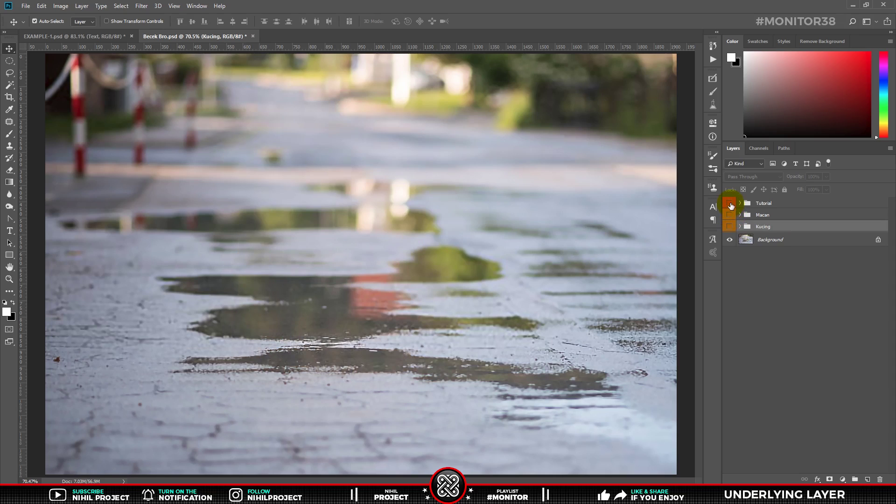
- Show and expand the Tutorial group, toggling the Macan tiger and Aing Kebalik reflection layers
{"action": "left_click", "coordinate": [730, 204]}
{"action": "left_click", "coordinate": [740, 203]}
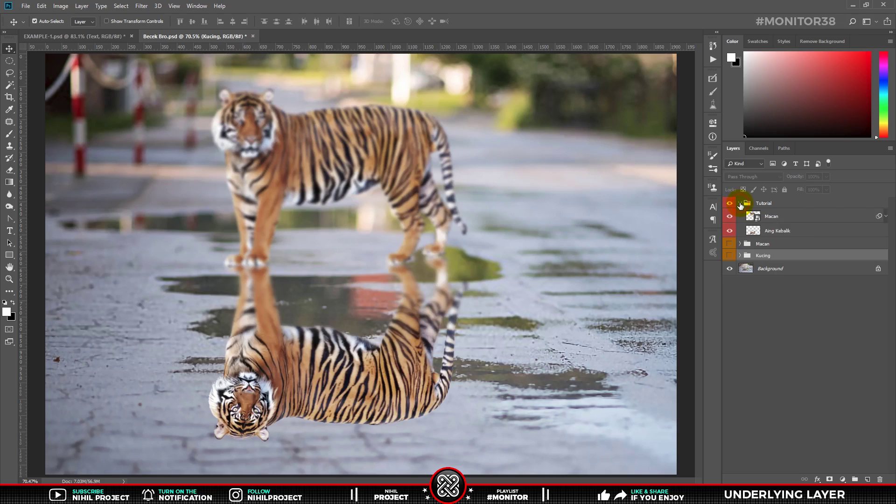
{"action": "left_click", "coordinate": [780, 216]}
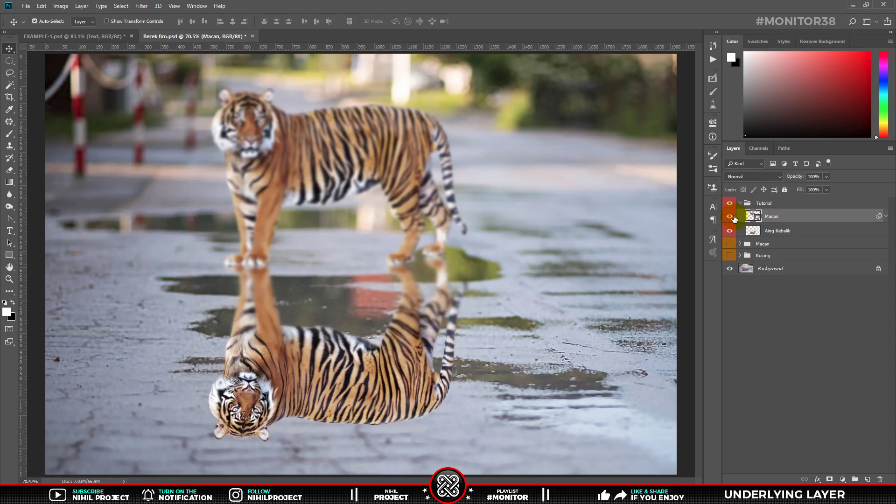
{"action": "left_click", "coordinate": [731, 216]}
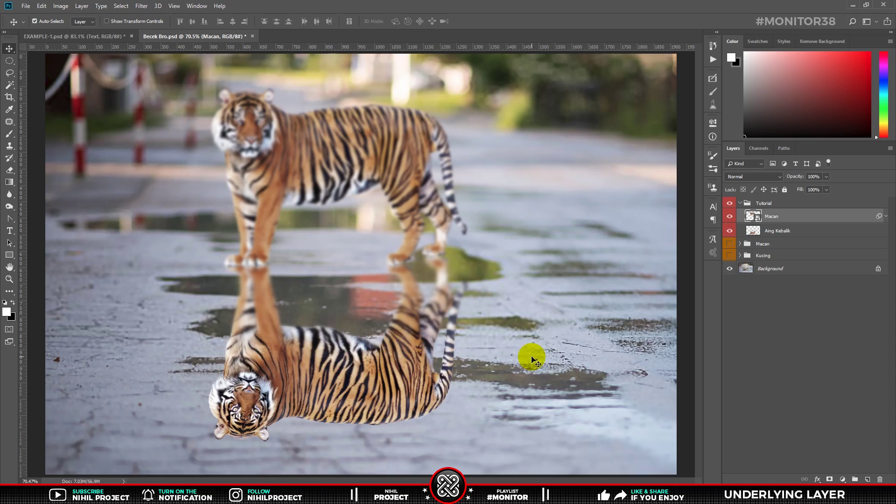
{"action": "left_click", "coordinate": [777, 230]}
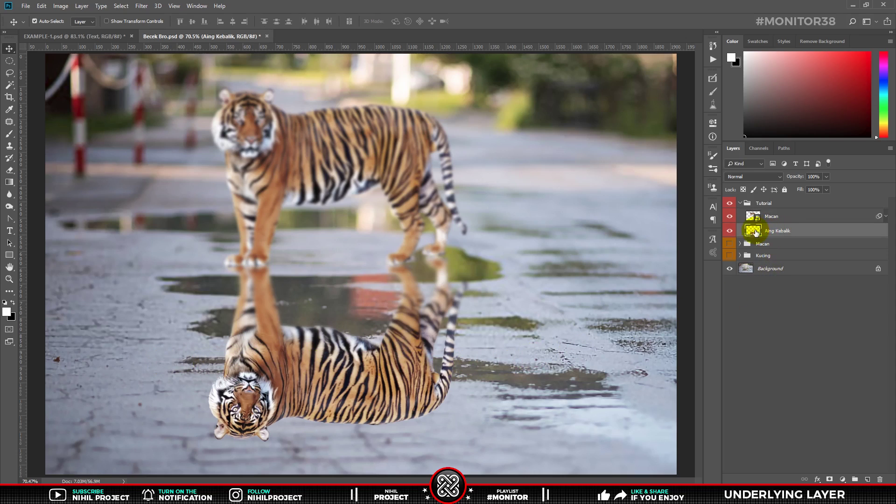
{"action": "left_click", "coordinate": [730, 231]}
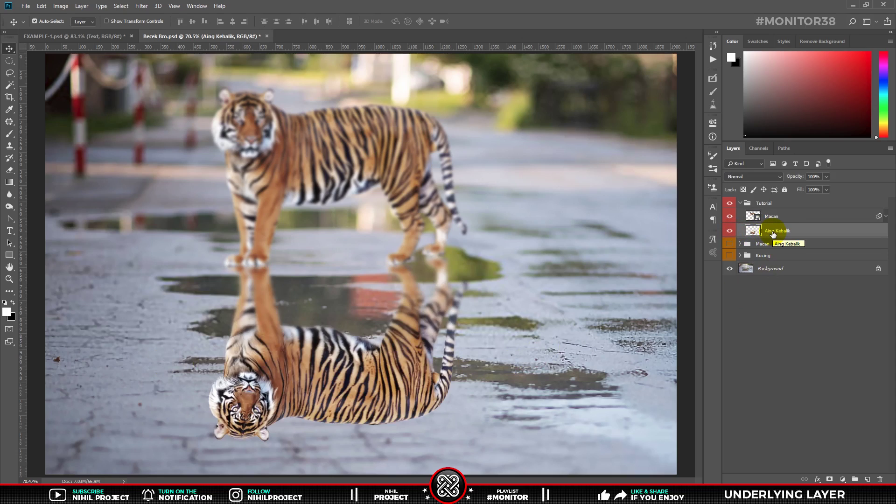
{"action": "key", "text": "ctrl+t"}
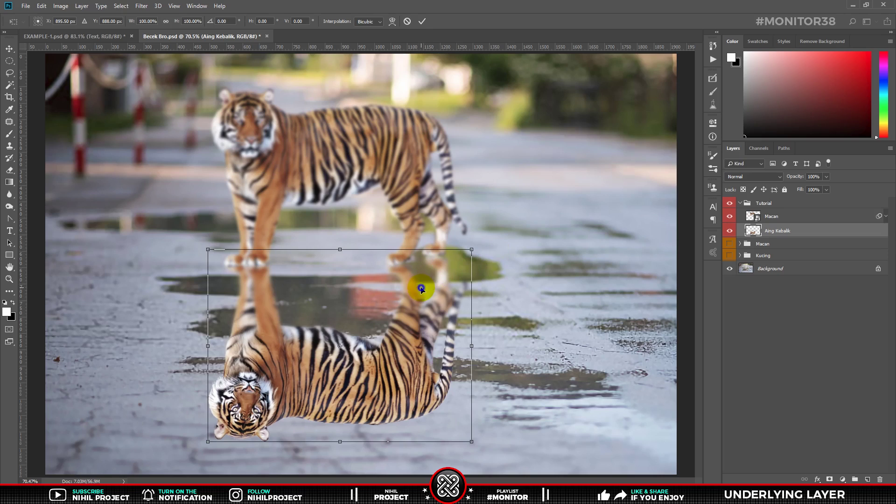
{"action": "right_click", "coordinate": [422, 289]}
{"action": "left_click", "coordinate": [449, 406]}
{"action": "mouse_move", "coordinate": [332, 273]}
{"action": "left_mouse_down"}
{"action": "mouse_move", "coordinate": [408, 180]}
{"action": "mouse_move", "coordinate": [332, 273]}
{"action": "left_mouse_up"}
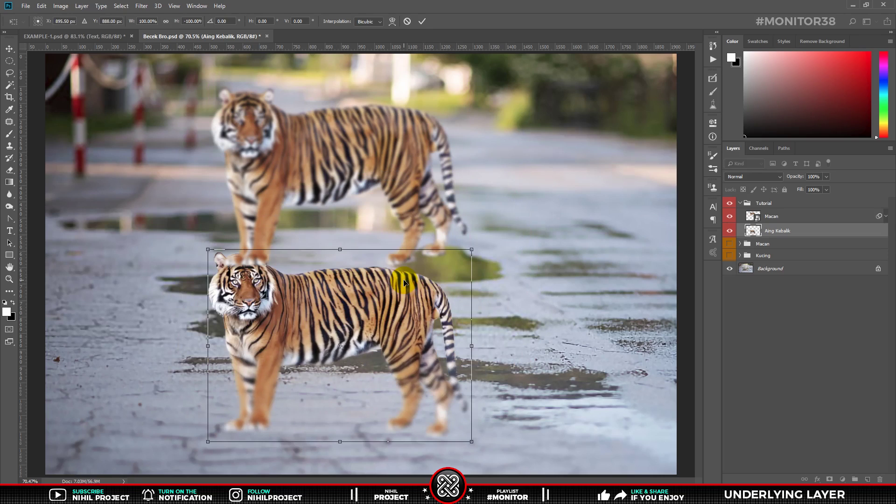
{"action": "left_click", "coordinate": [408, 23]}
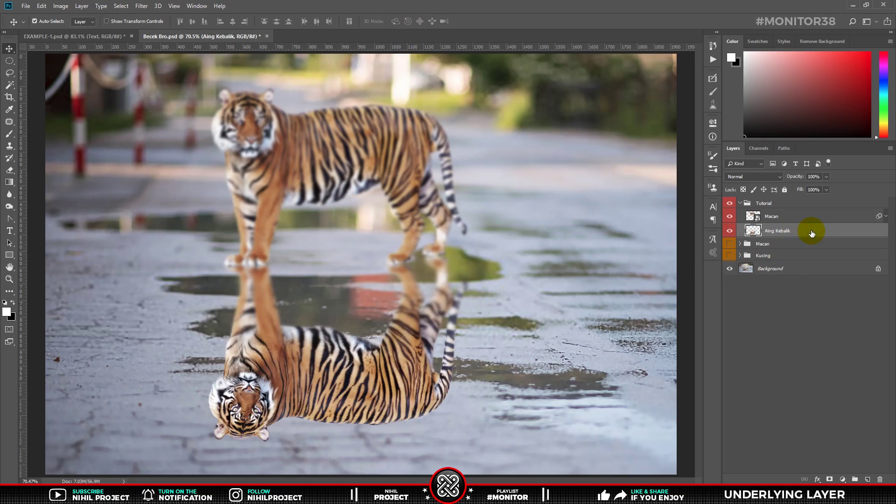
- Set Aing Kebalik's Underlying Layer white slider to a split 25/169 for soft puddle-only reflection
{"action": "double_click", "coordinate": [812, 233]}
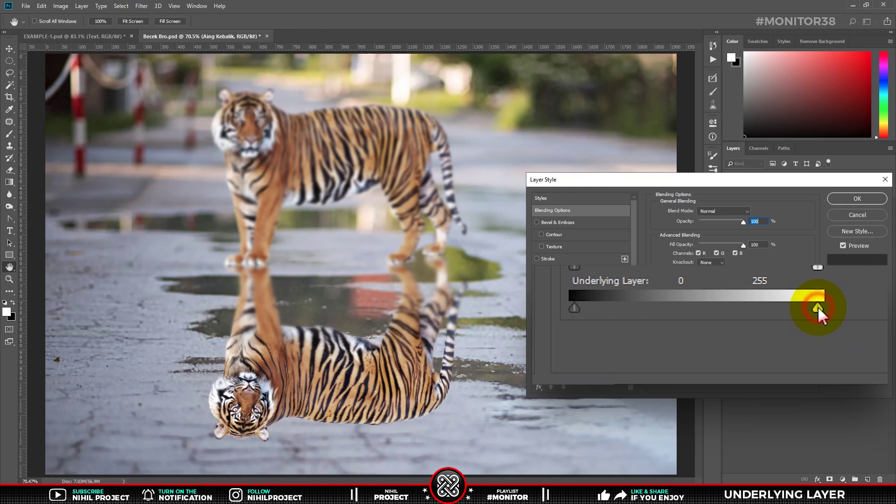
{"action": "mouse_move", "coordinate": [819, 309]}
{"action": "left_mouse_down"}
{"action": "mouse_move", "coordinate": [718, 309]}
{"action": "mouse_move", "coordinate": [736, 307]}
{"action": "left_mouse_up"}
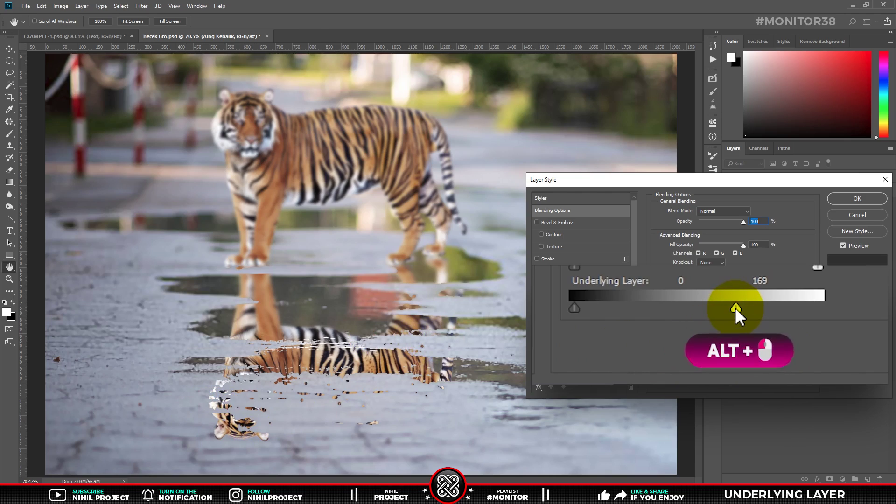
{"action": "left_click", "coordinate": [735, 308], "text": "alt"}
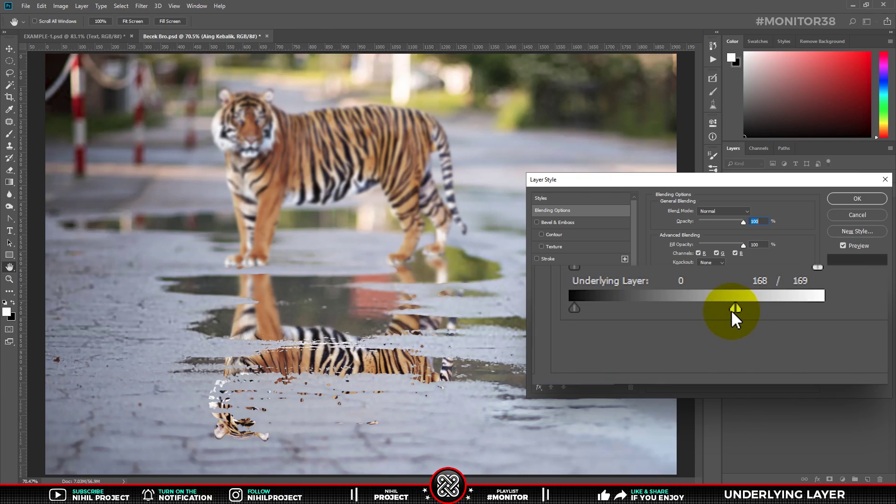
{"action": "left_click_drag", "start_coordinate": [732, 310], "coordinate": [612, 308]}
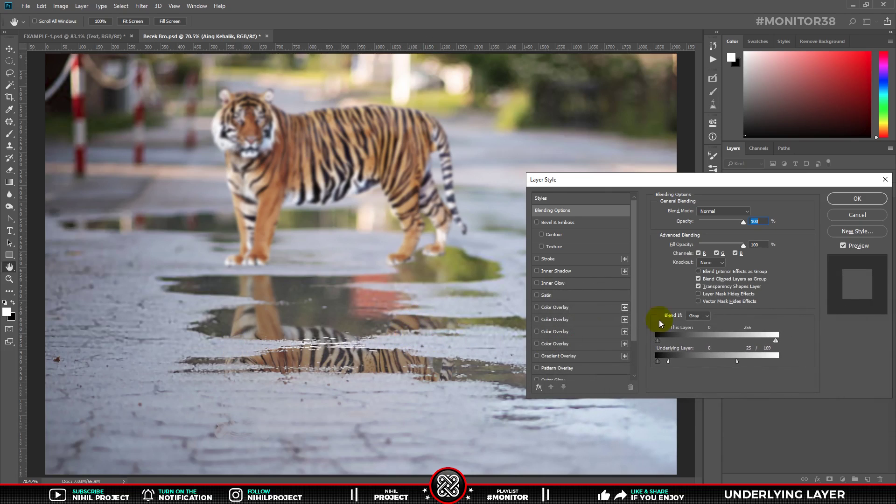
- Confirm the Layer Style, then toggle Aing Kebalik's visibility to compare before and after
{"action": "left_click", "coordinate": [852, 201]}
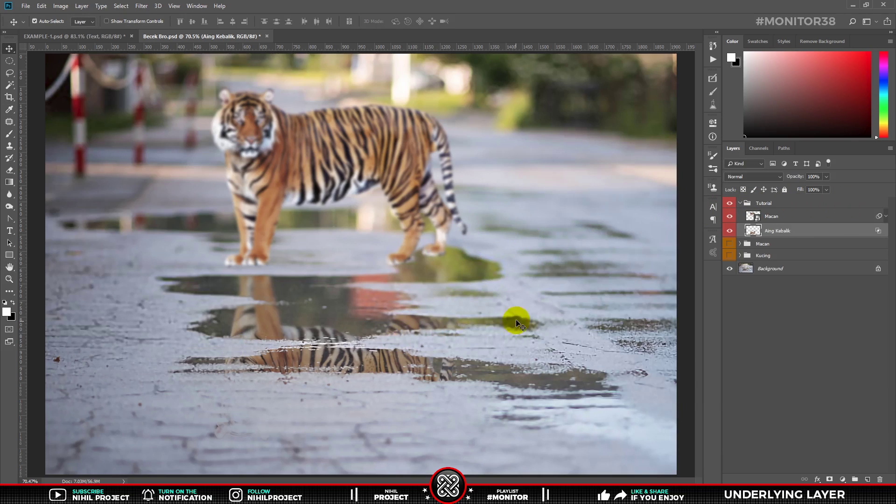
{"action": "left_click", "coordinate": [731, 231]}
{"action": "left_click", "coordinate": [731, 231]}
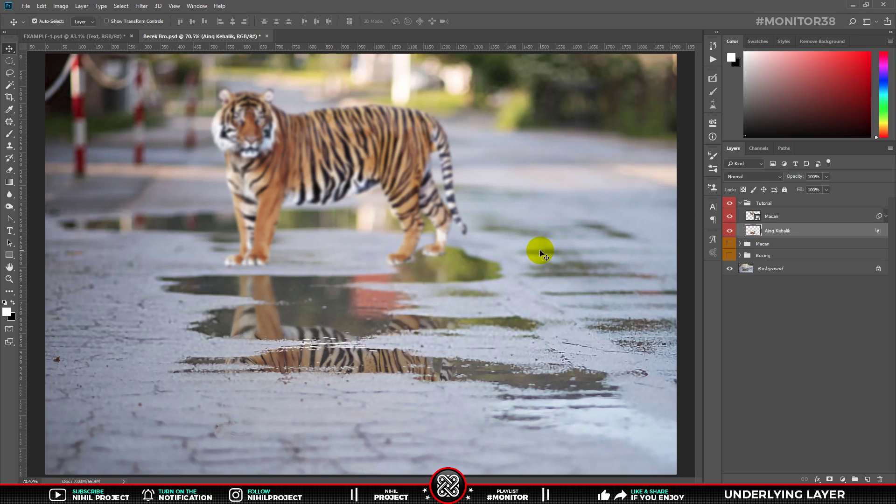